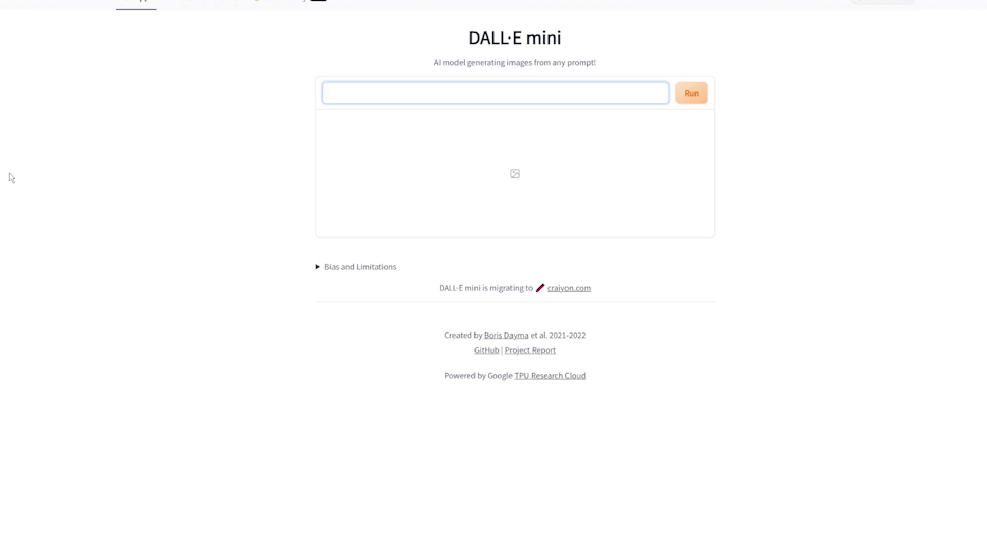
Enter the prompt 'Racing Simulator' and run it to generate nine rig images
type("Racing Simulator")
left_click(693, 92)
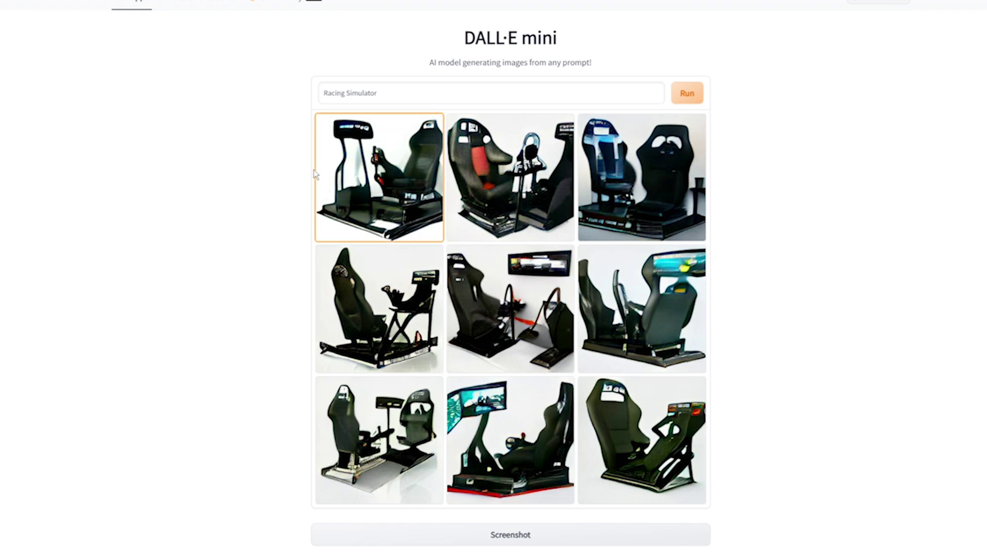
left_click(379, 177)
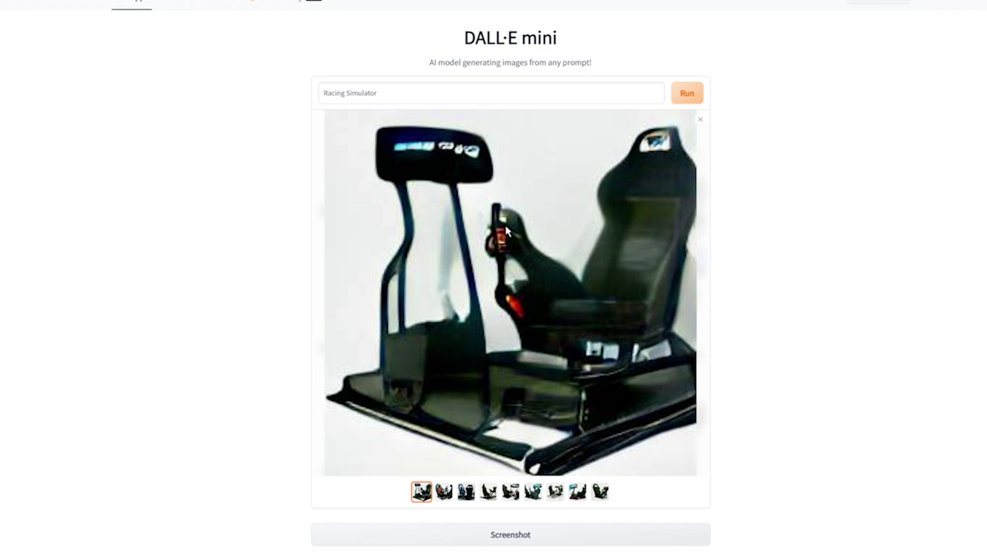
left_click(699, 119)
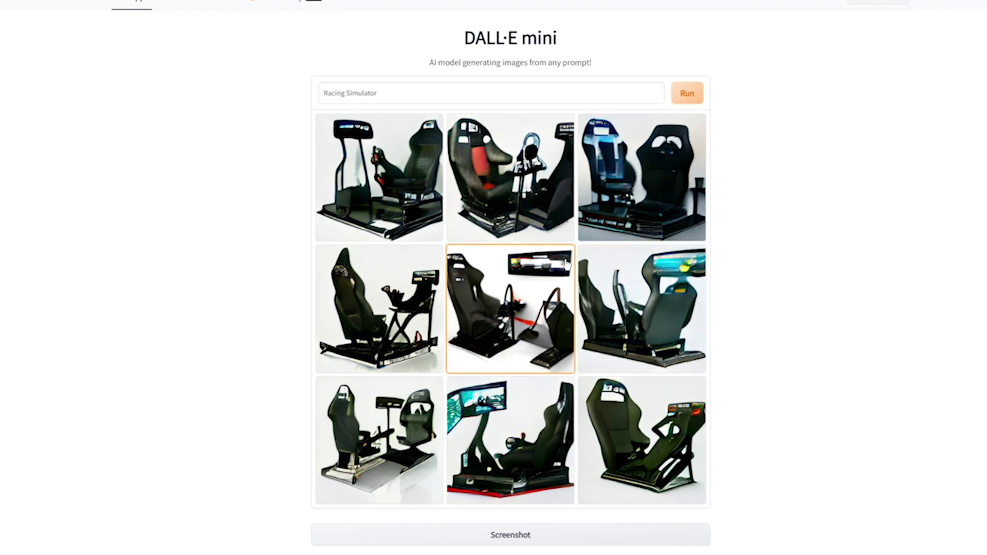
left_click(455, 417)
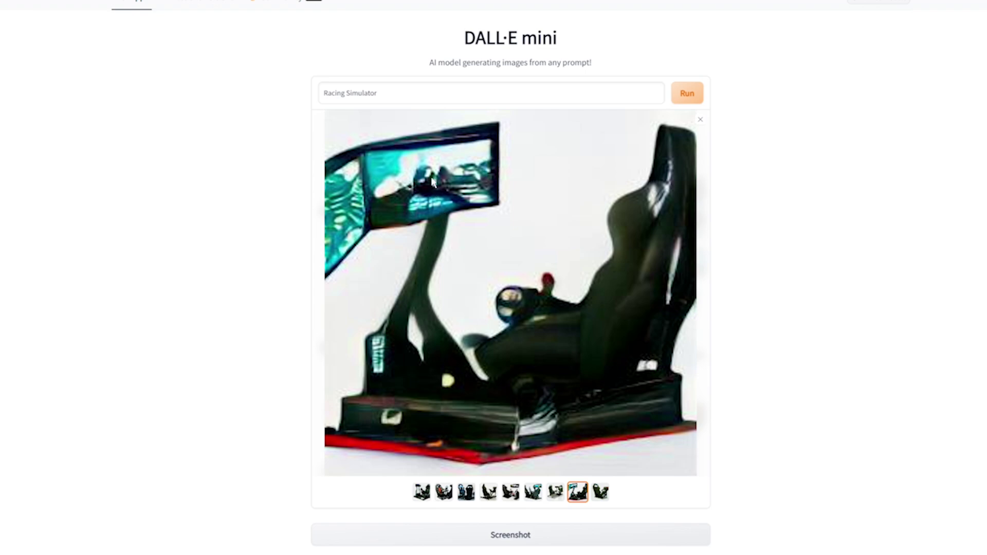
left_click(700, 119)
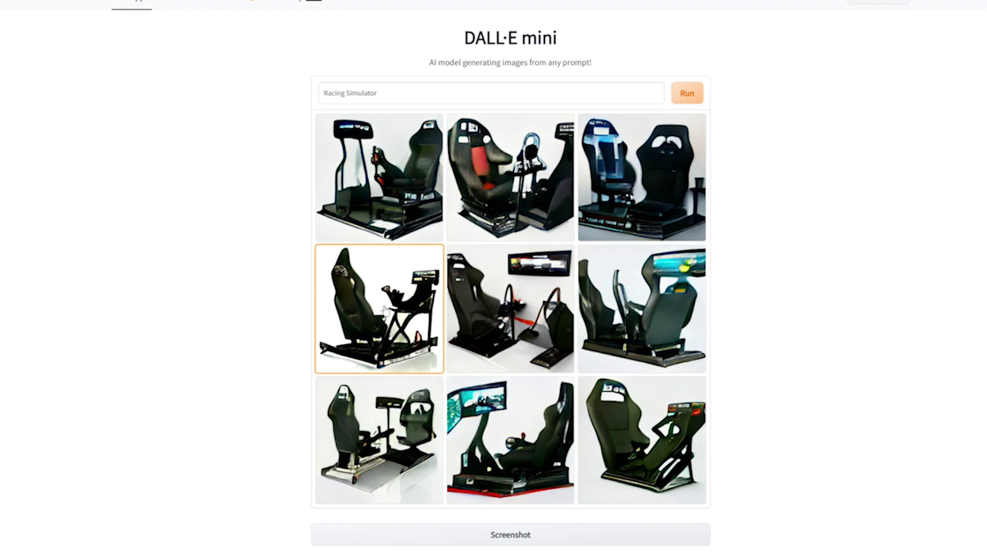
left_click(410, 436)
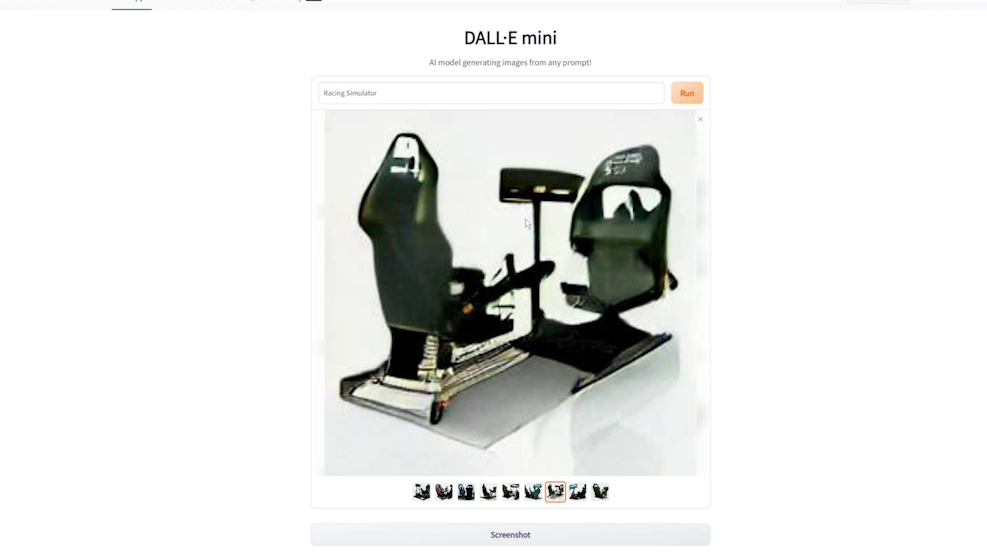
left_click(700, 120)
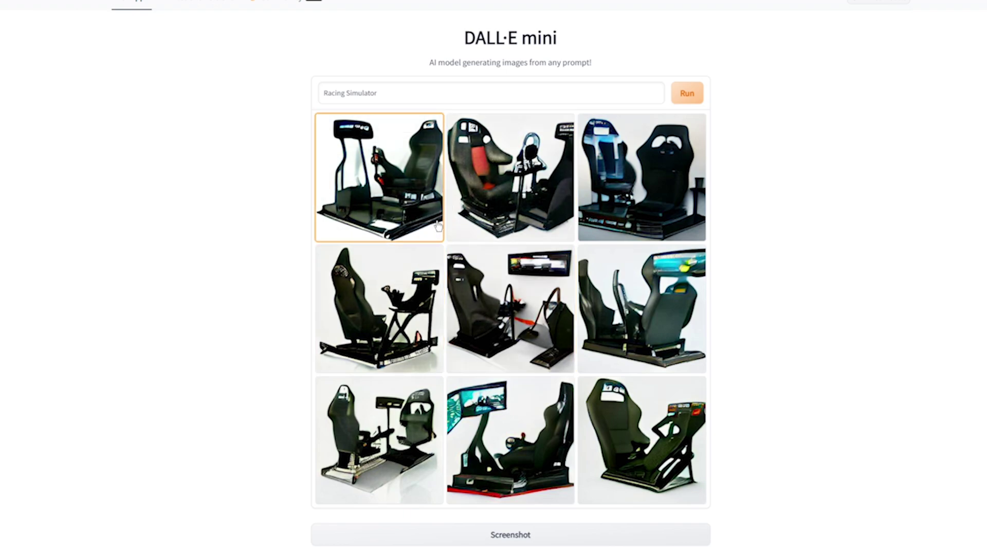
left_click(402, 310)
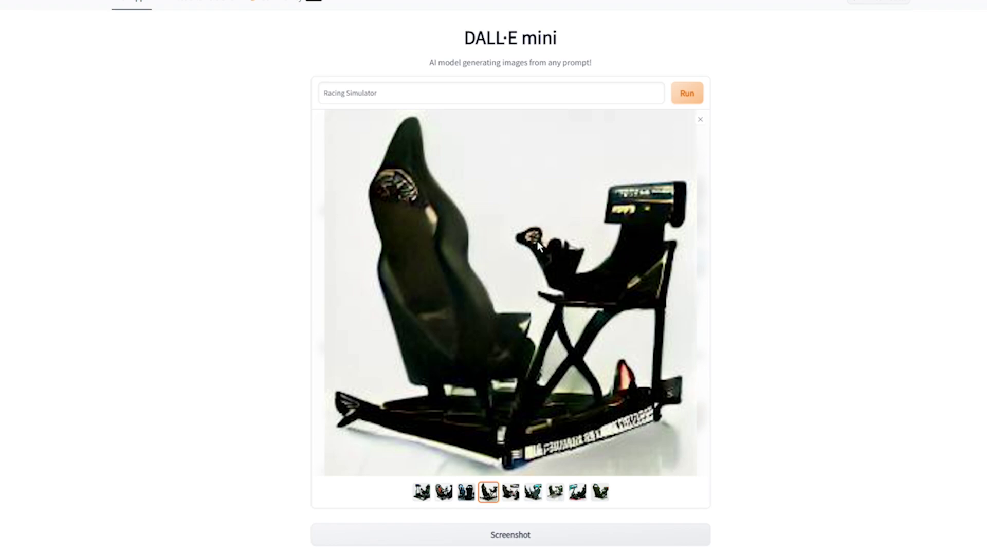
left_click(700, 119)
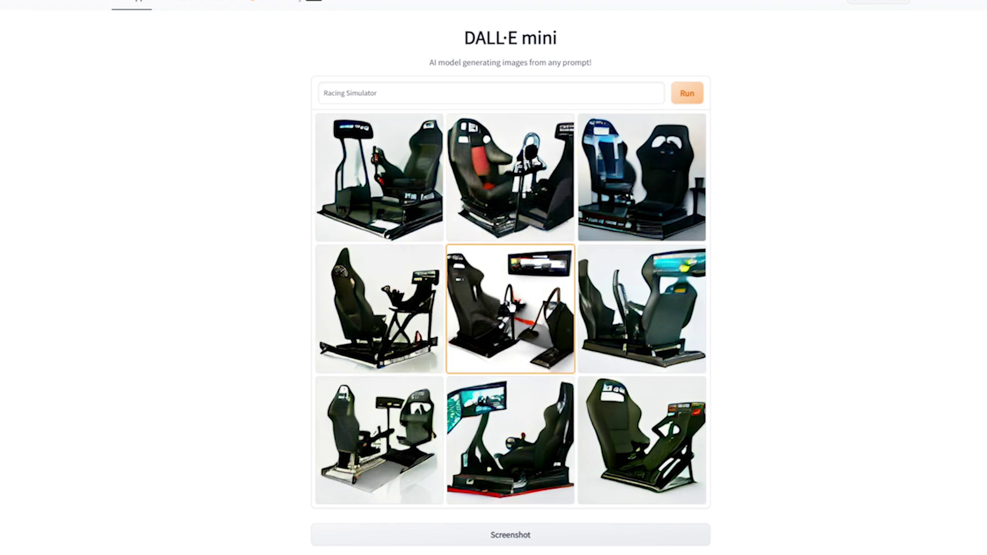
left_click(490, 326)
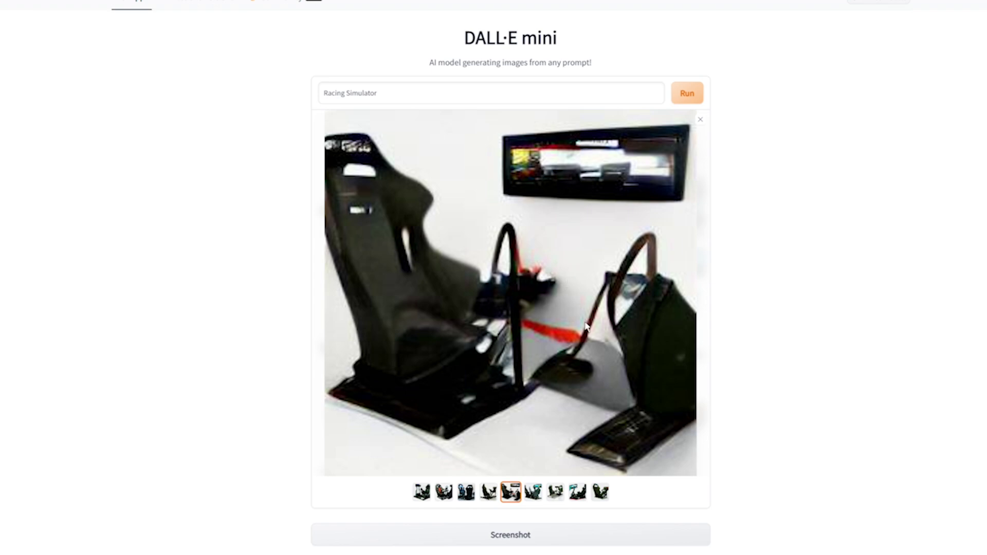
left_click(700, 119)
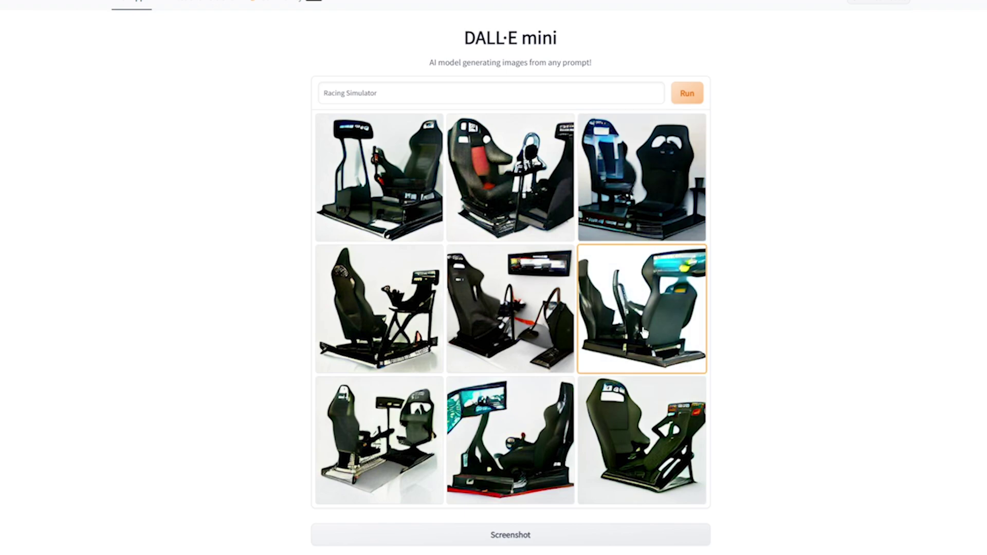
left_click(665, 434)
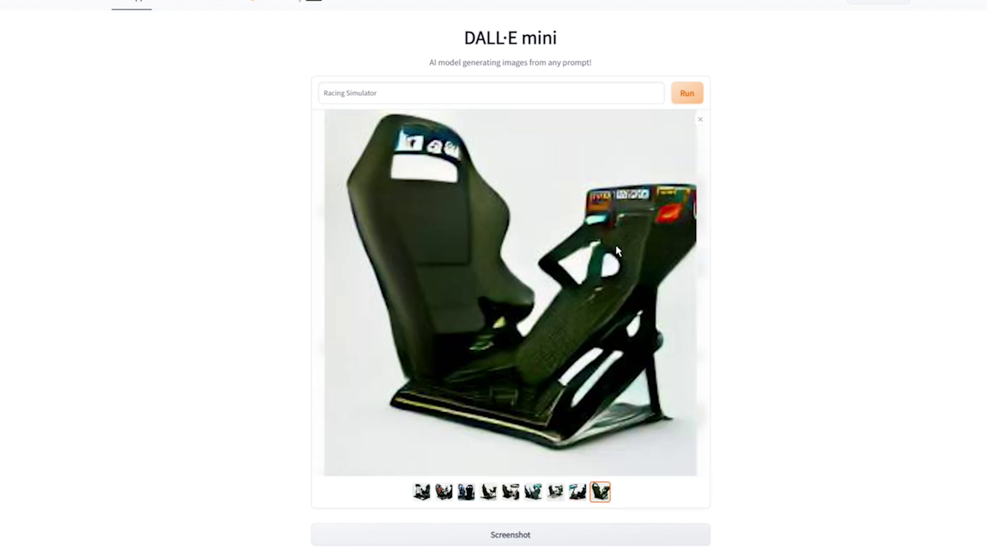
left_click(701, 122)
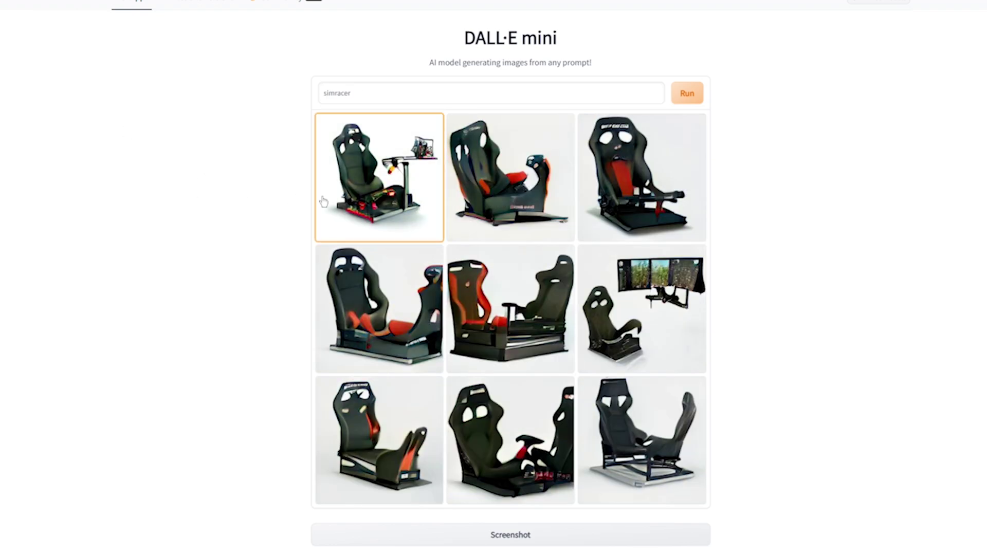
Enlarge the first and fourth simracer images, then the black seat facing three monitors
left_click(411, 194)
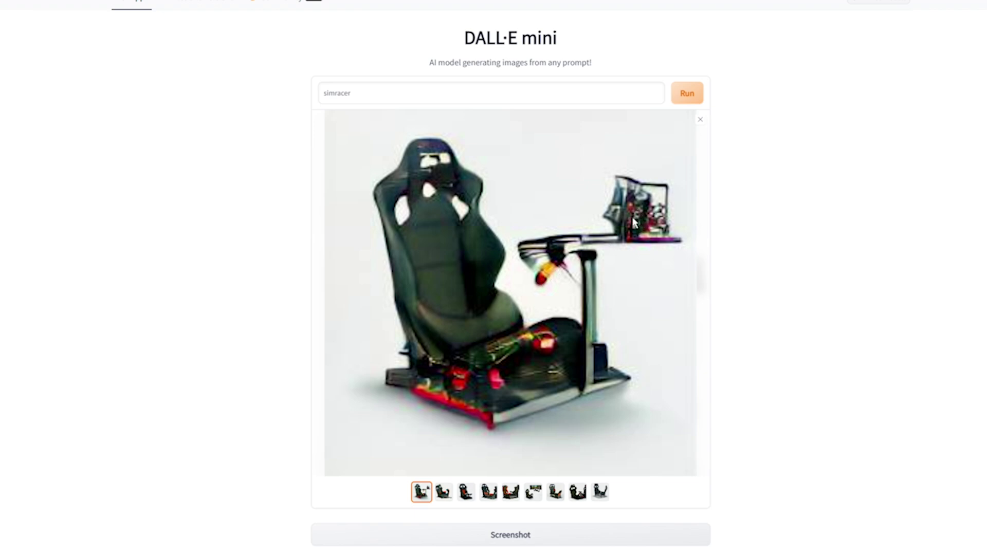
left_click(700, 120)
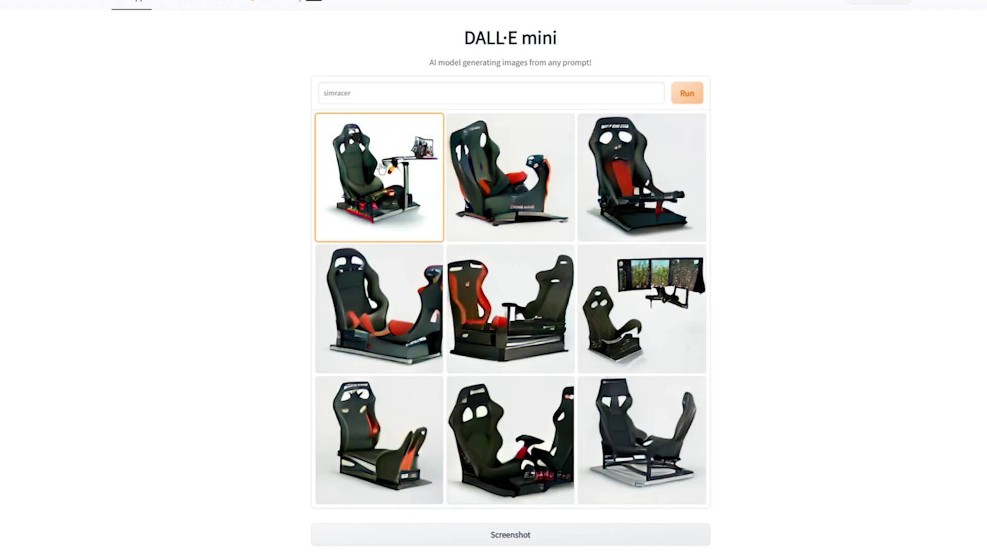
key("Right")
key("Right")
key("Right")
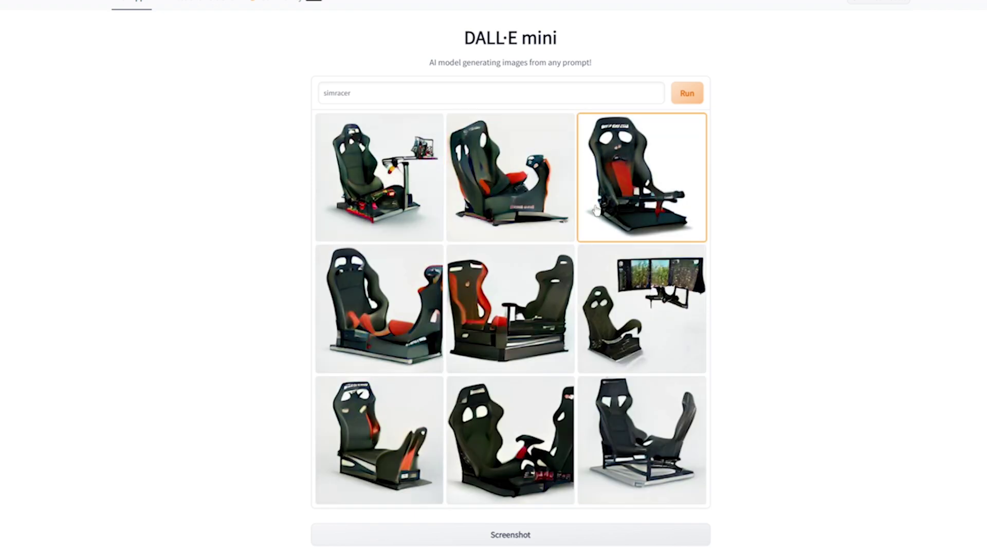
left_click(385, 321)
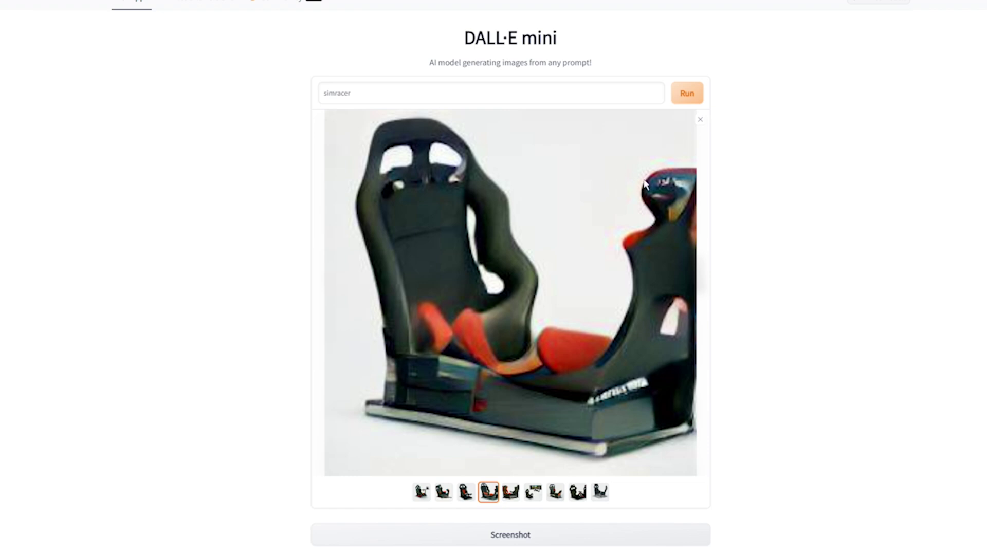
left_click(700, 121)
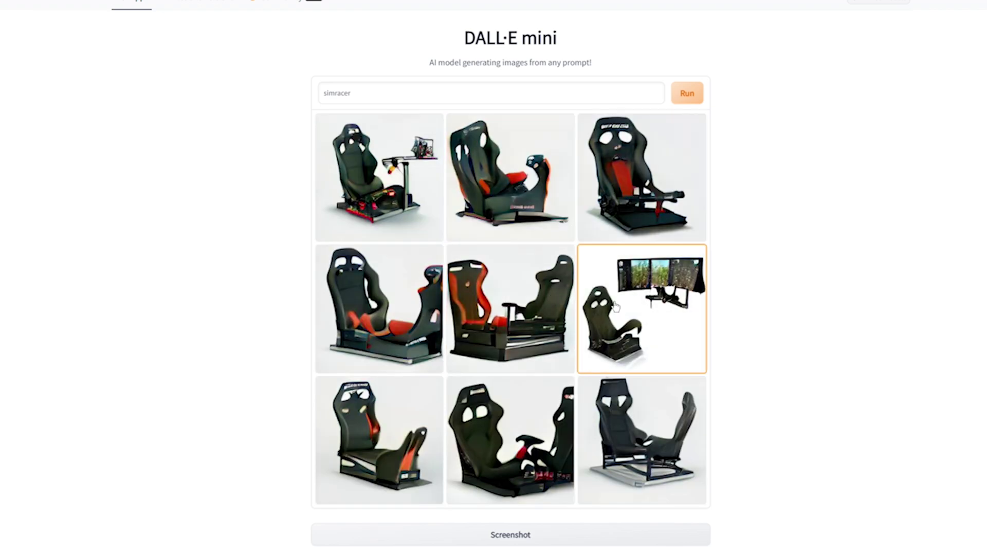
left_click(583, 300)
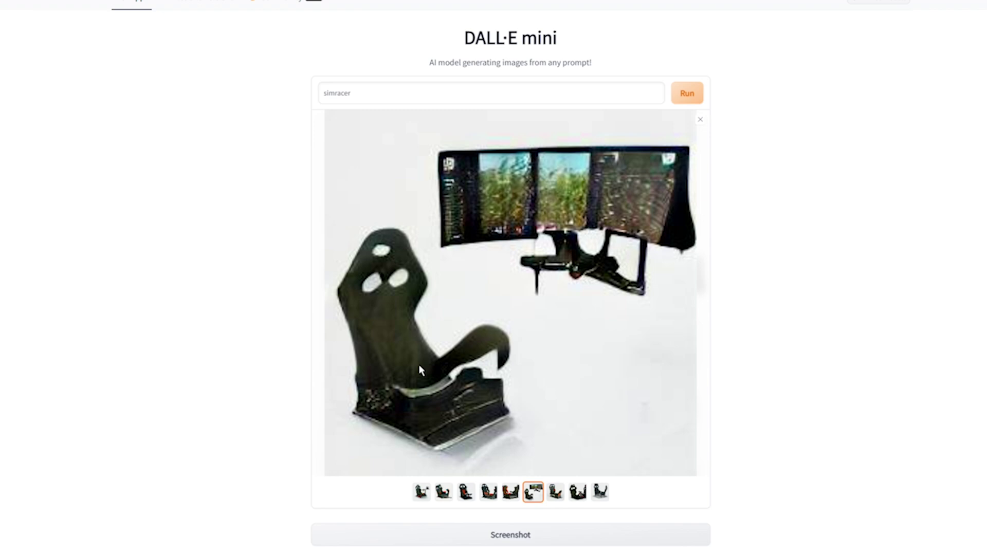
Close the enlarged seat-and-monitors image to return to the simracer grid
left_click(700, 120)
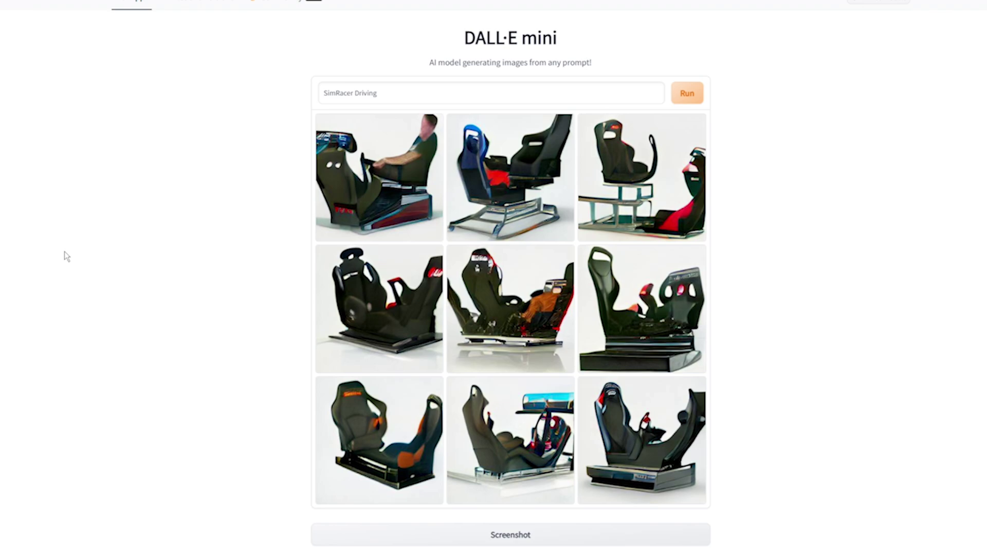
Enlarge the first, middle and orange-accented bottom-left SimRacer Driving seats in turn
left_click(390, 185)
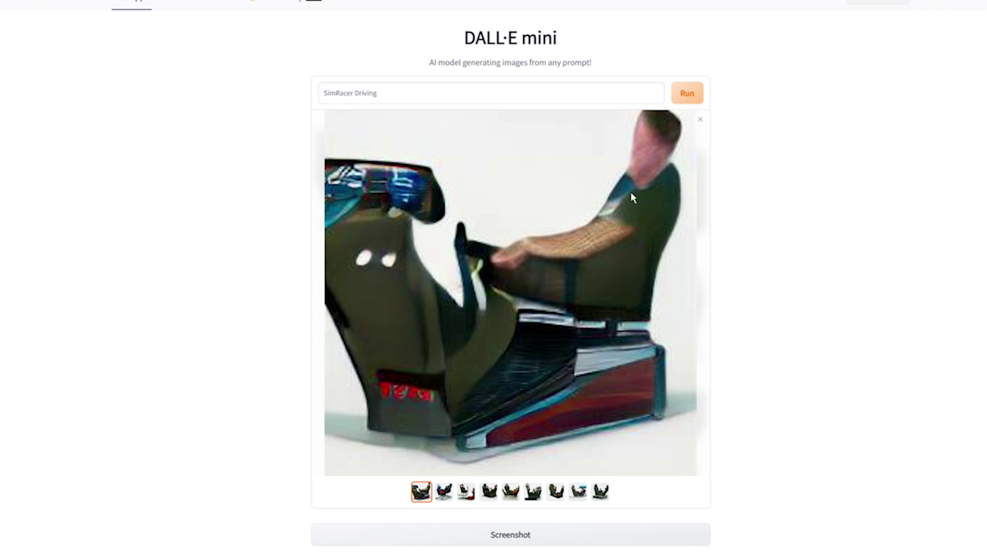
left_click(698, 121)
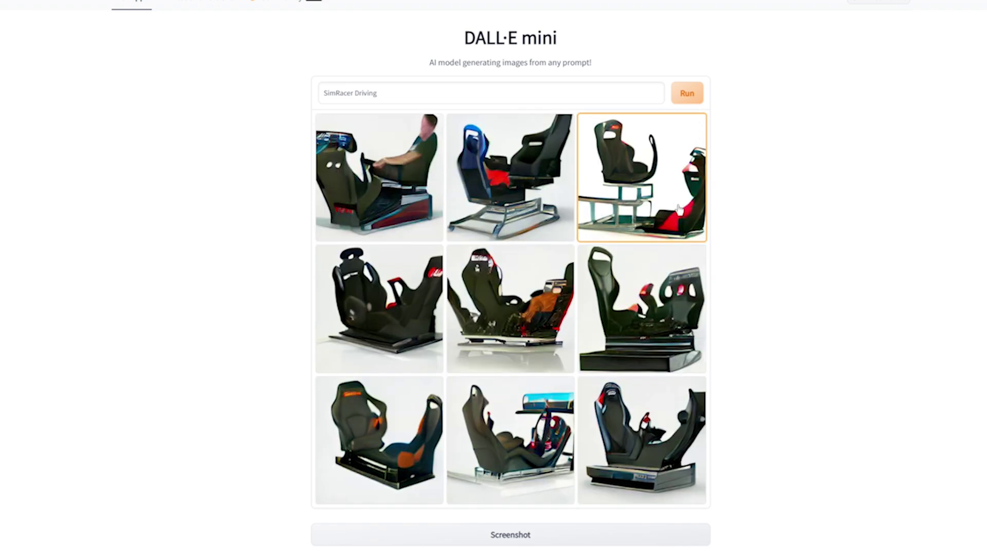
left_click(555, 288)
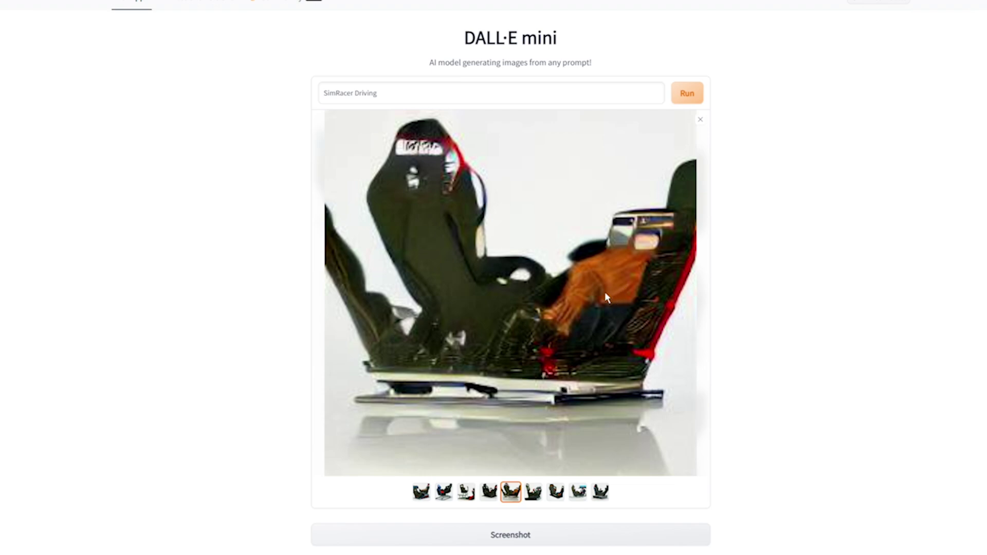
left_click(700, 119)
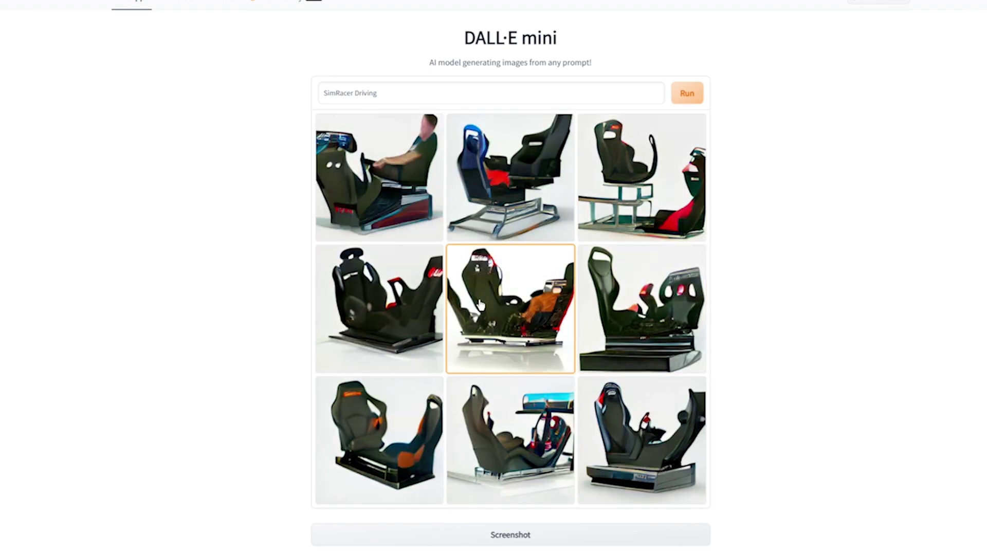
left_click(397, 433)
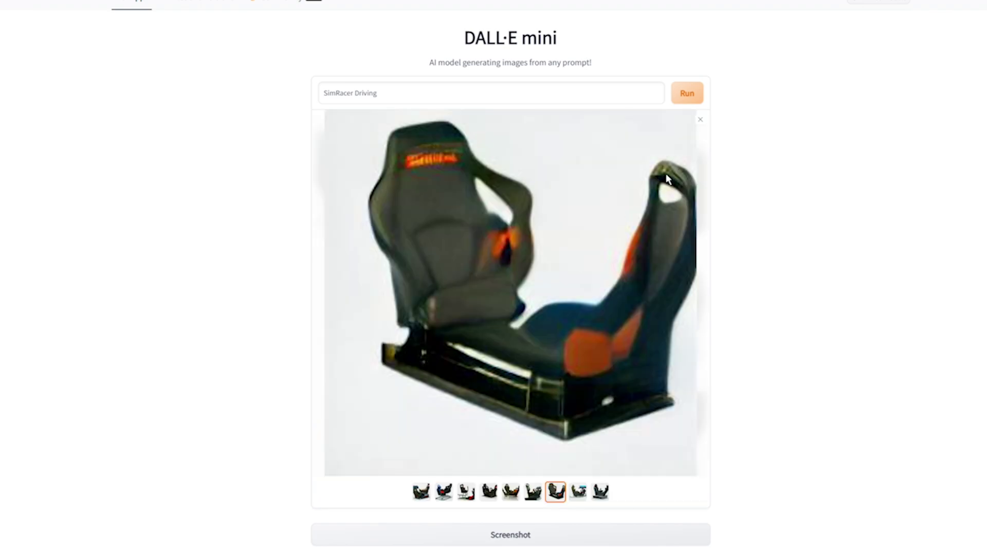
left_click(700, 119)
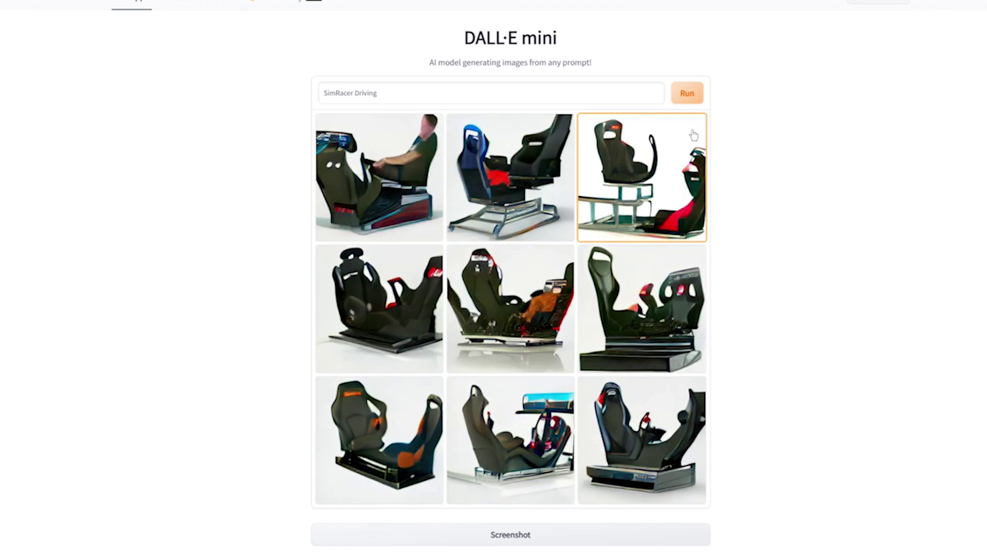
Enlarge the middle-right, bottom-right and blue-screen bottom-middle seats, closing each preview
left_click(597, 327)
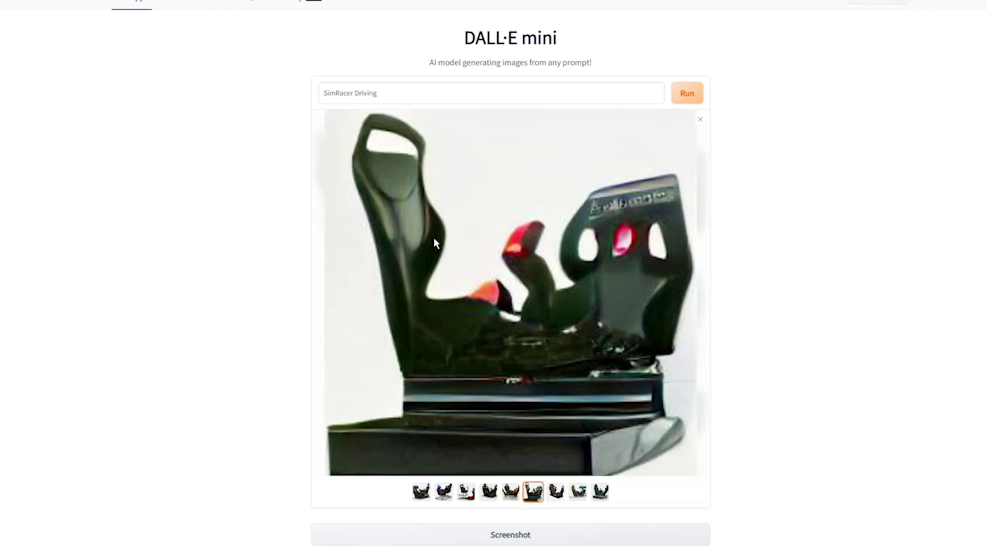
left_click(699, 121)
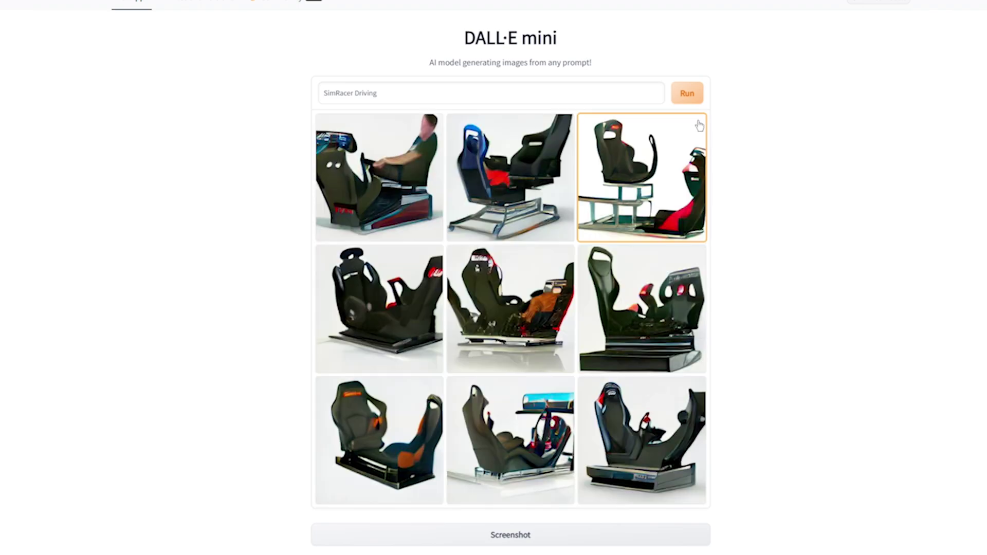
left_click(642, 437)
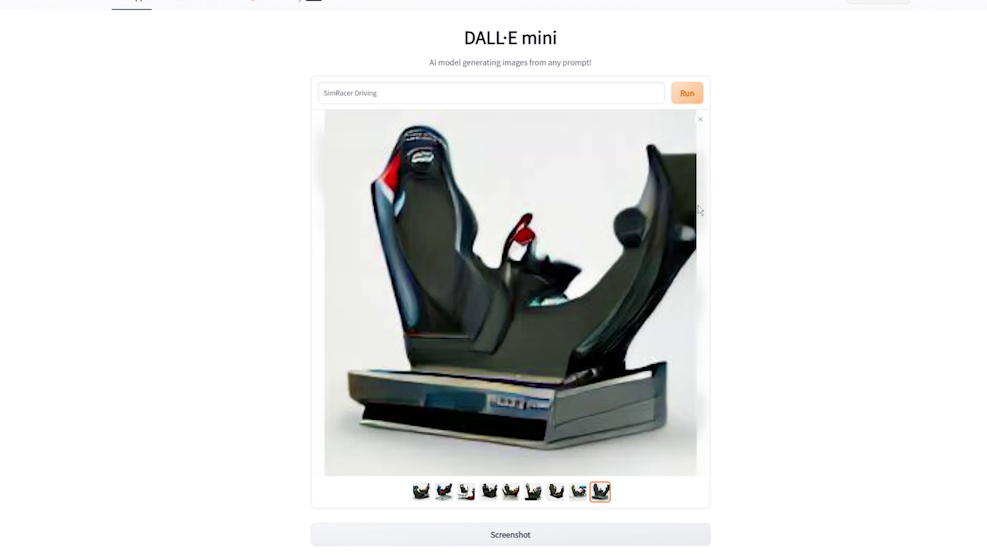
left_click(700, 120)
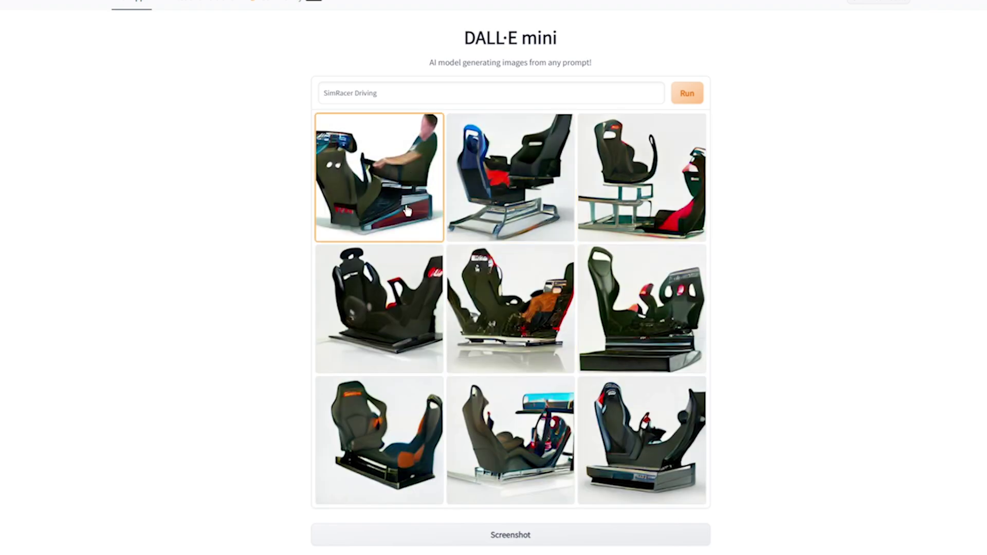
left_click(509, 437)
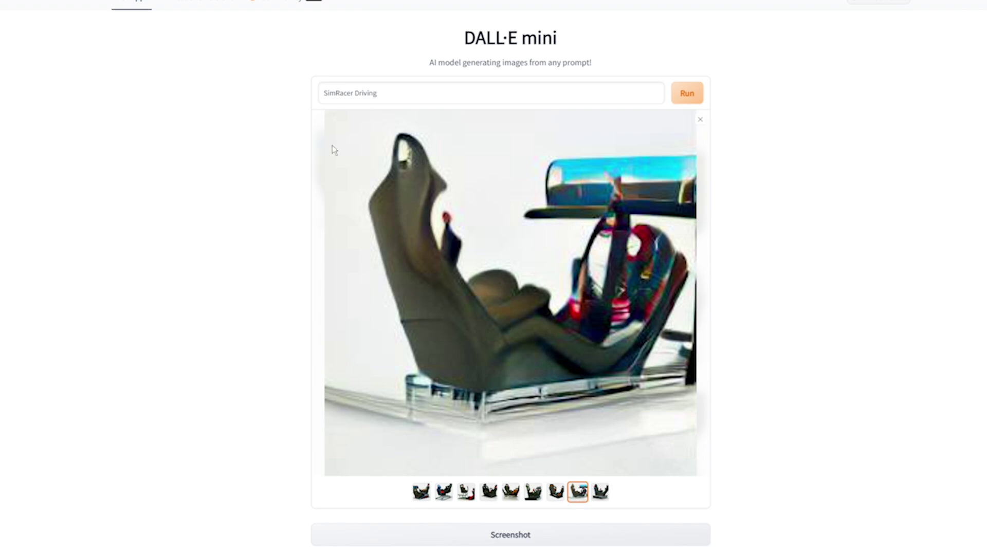
left_click(700, 119)
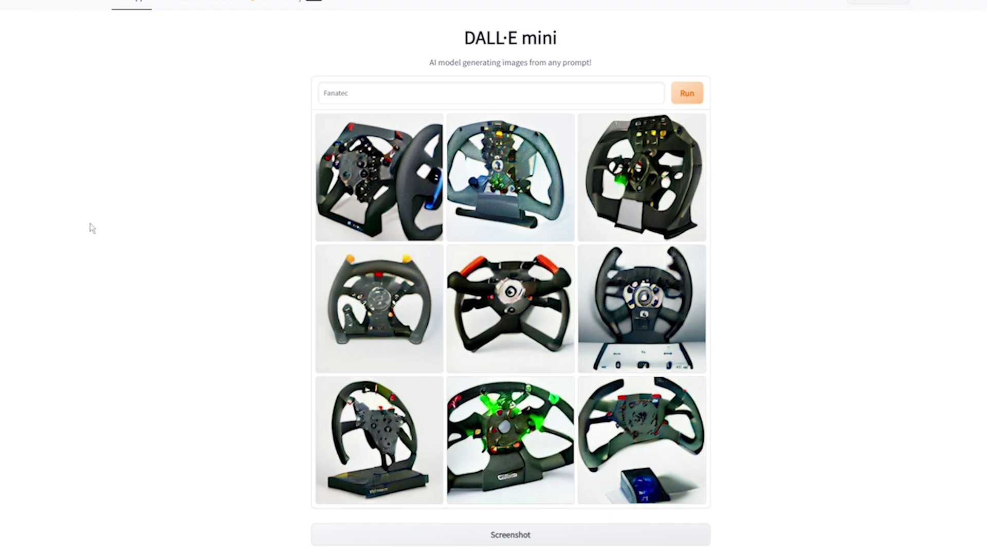
Enlarge the top-left Fanatec wheel with buttons and dials, then the middle-left image
left_click(389, 166)
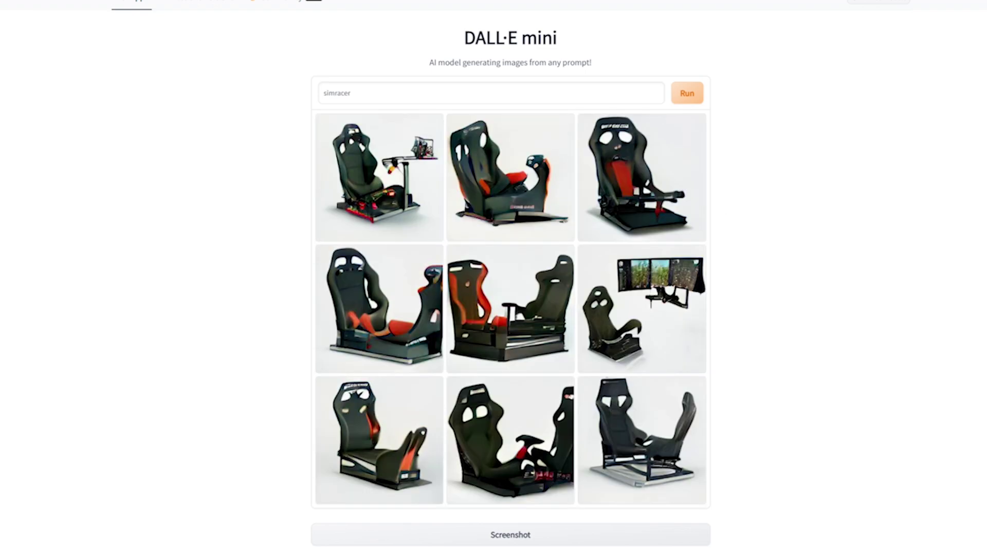
left_click(401, 328)
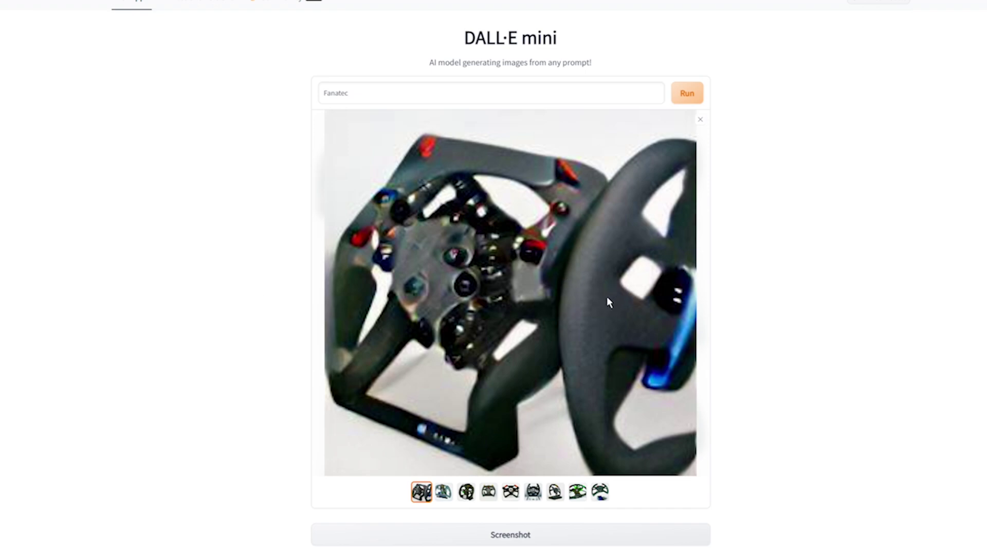
Enlarge the second, bottom-left and top-right Fanatec wheels in turn, closing each preview
left_click(700, 122)
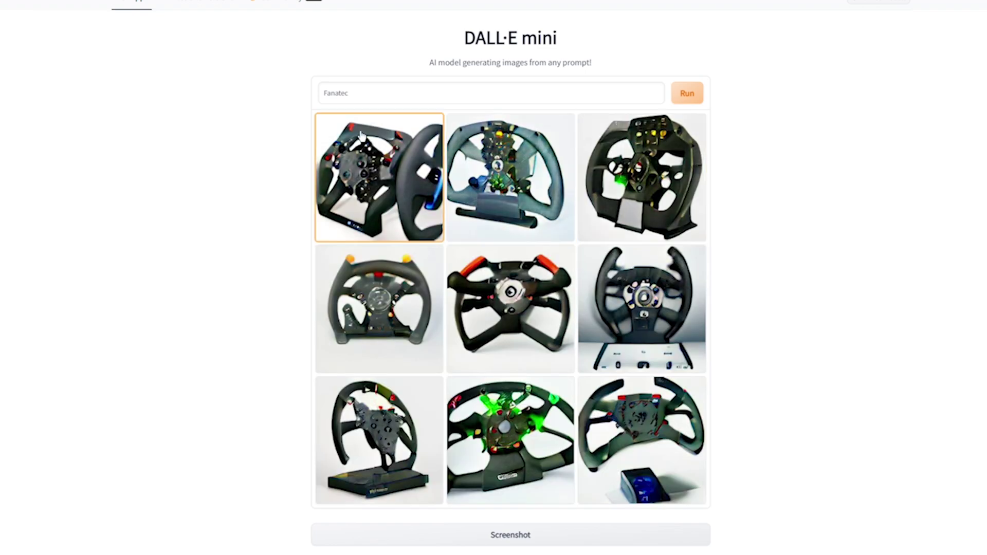
left_click(479, 168)
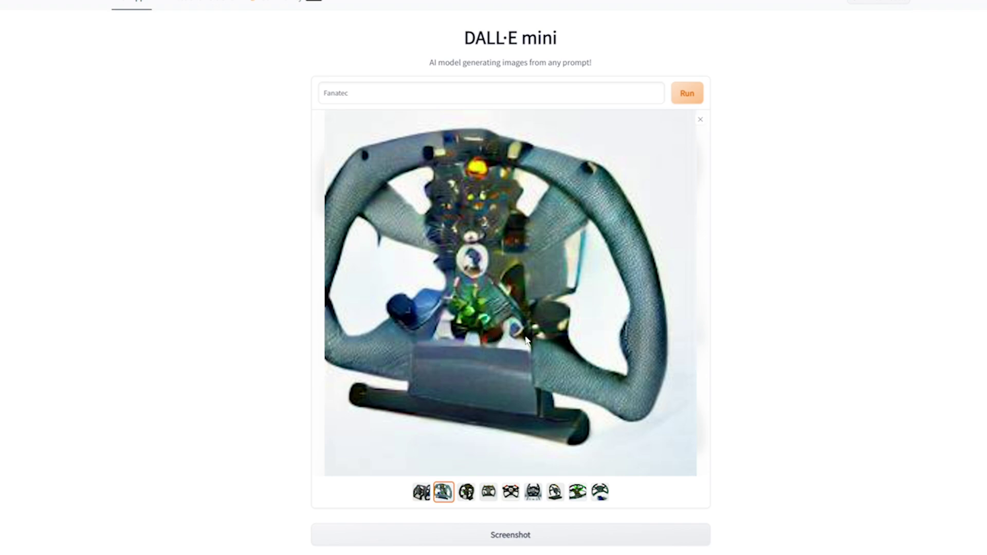
left_click(700, 119)
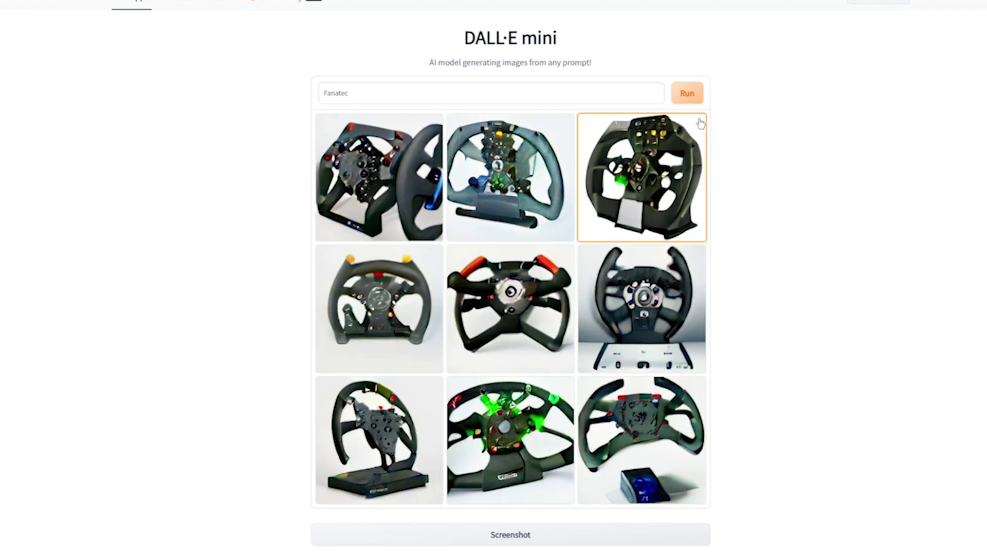
left_click(390, 418)
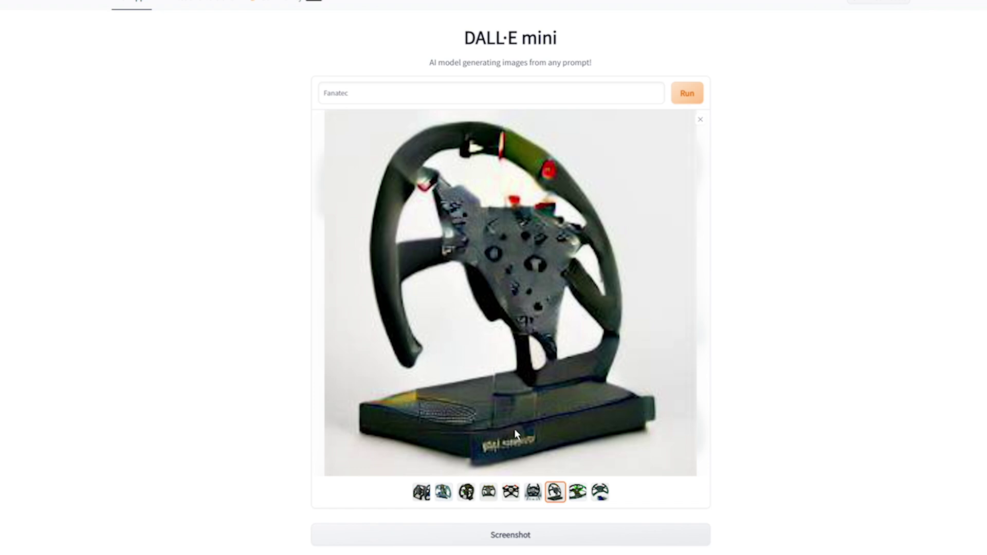
left_click(700, 119)
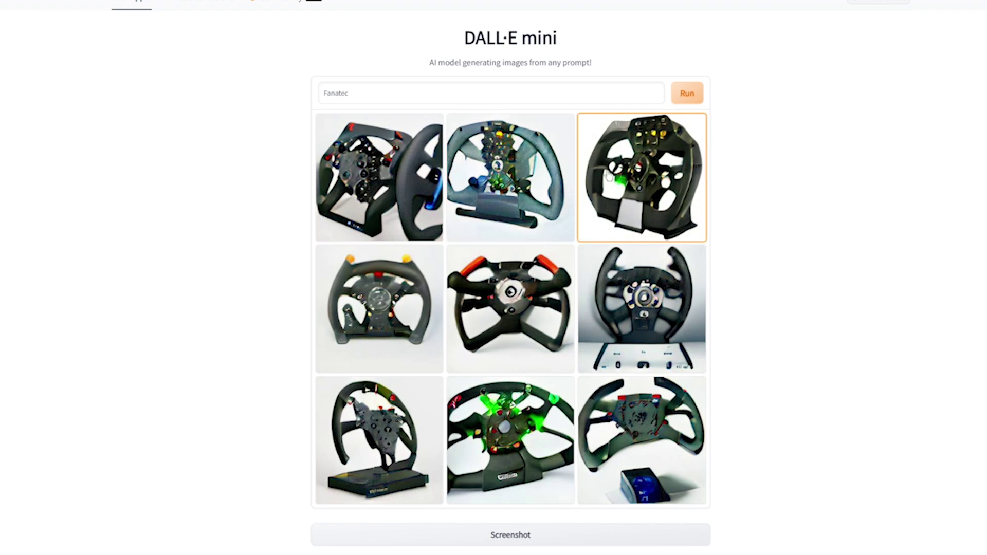
left_click(625, 158)
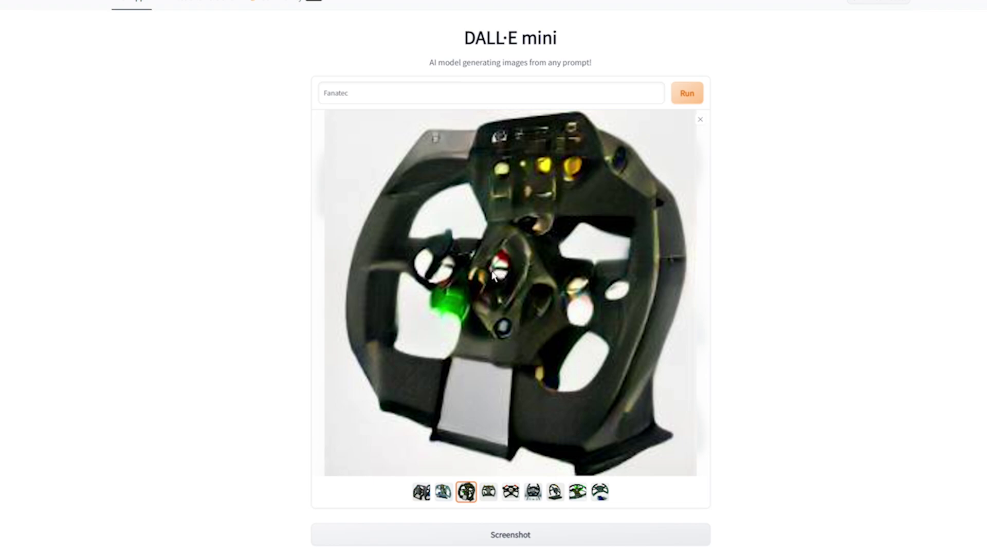
View the bottom-right Fanatec wheel enlarged, then close it back to the grid
left_click(700, 120)
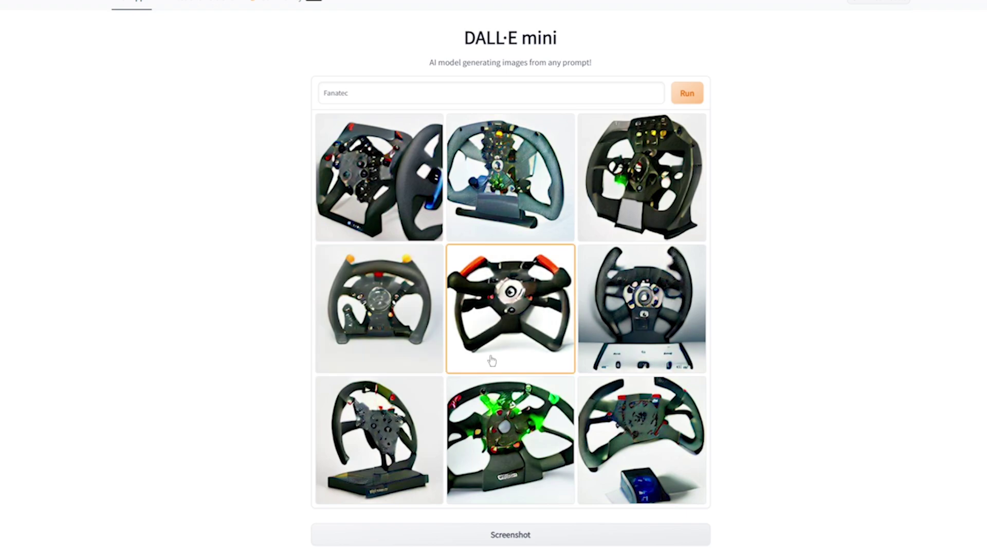
left_click(652, 422)
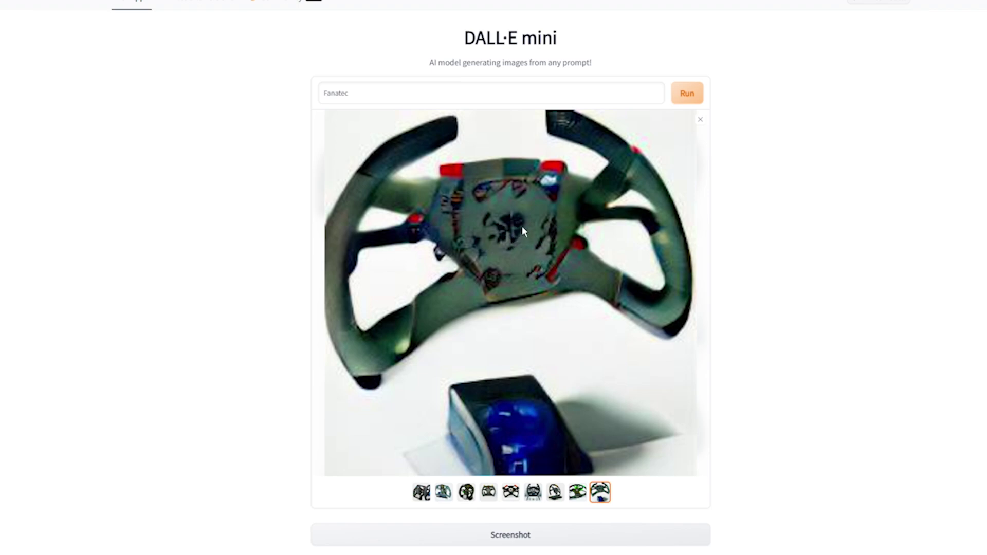
left_click(700, 120)
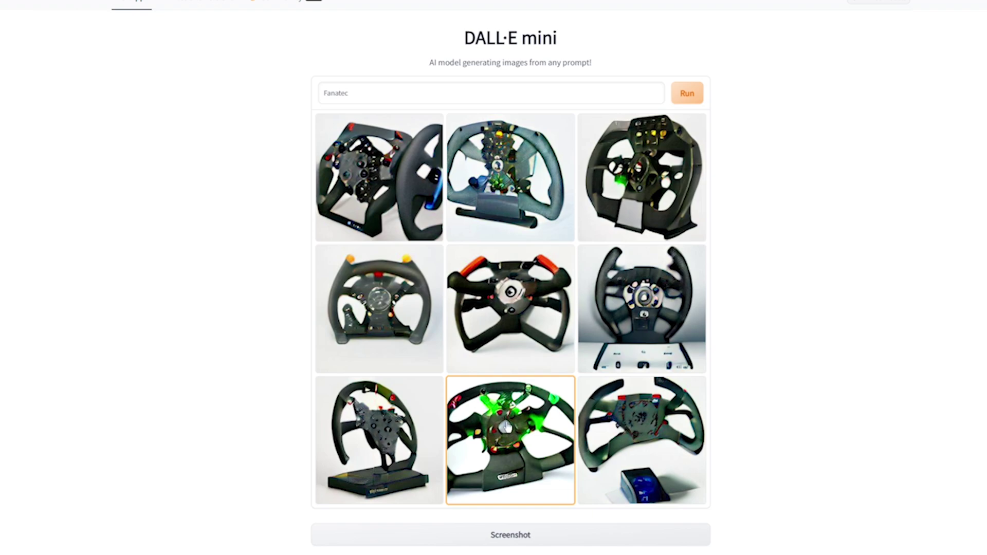